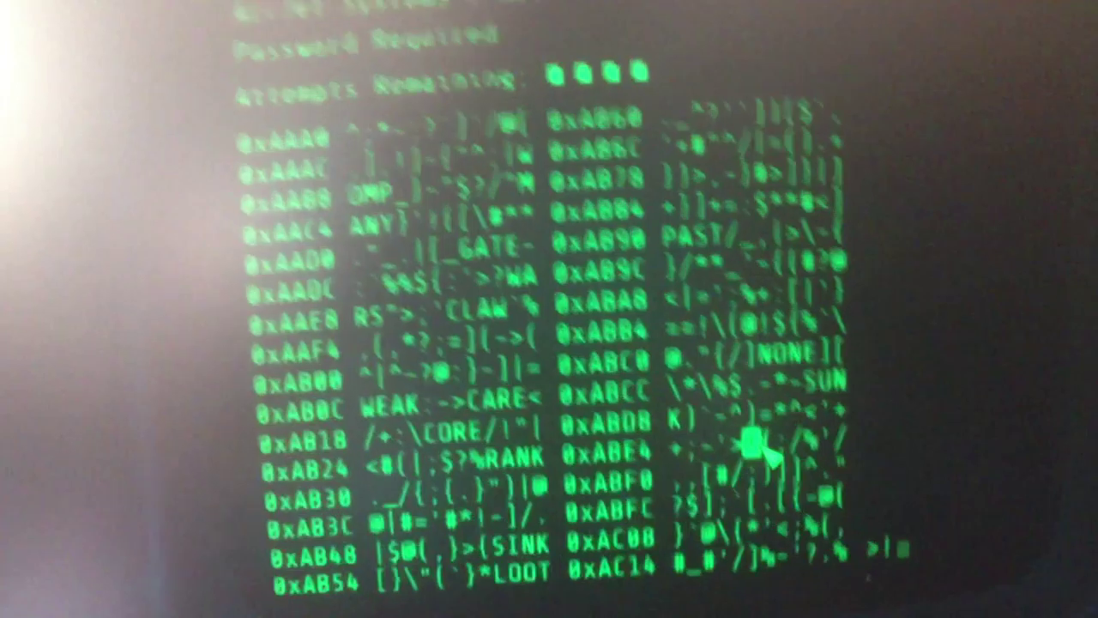
{"action": "key", "text": "Tab"}
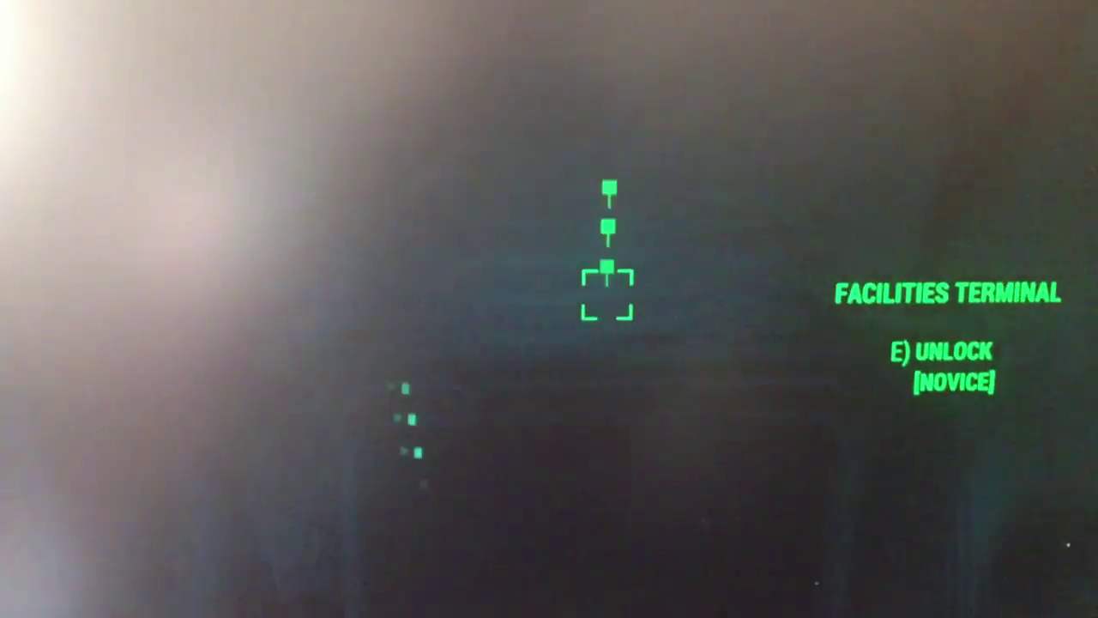